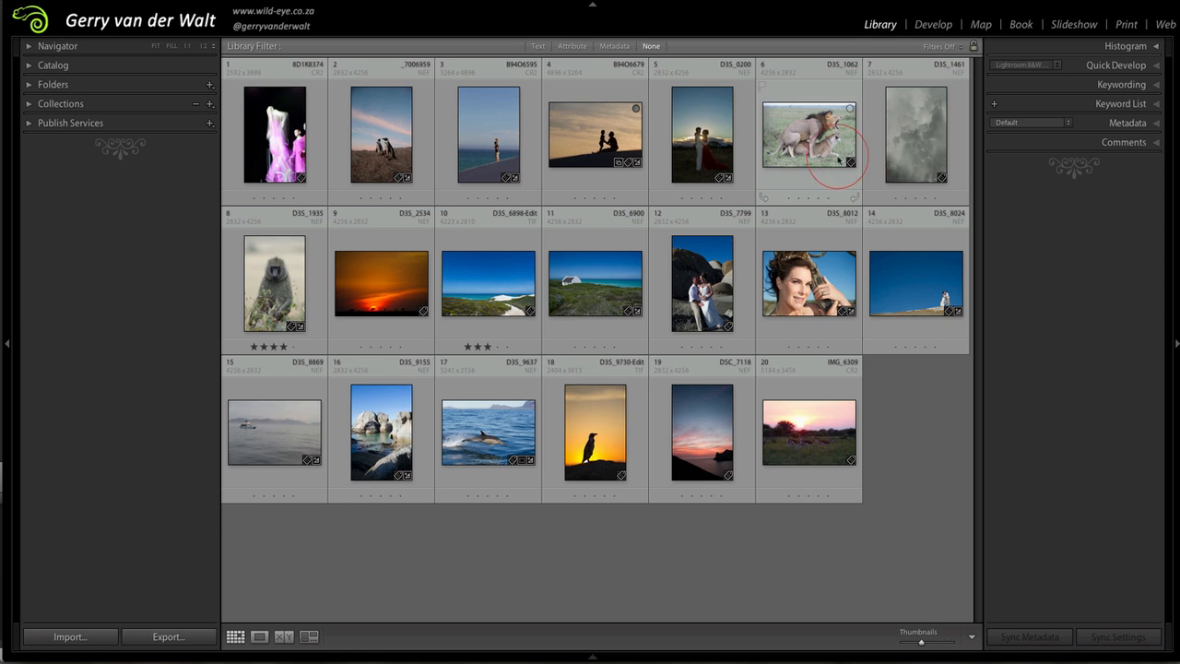
Open the photo of the two lions for developing and show its HSL colour adjustments
click(798, 134)
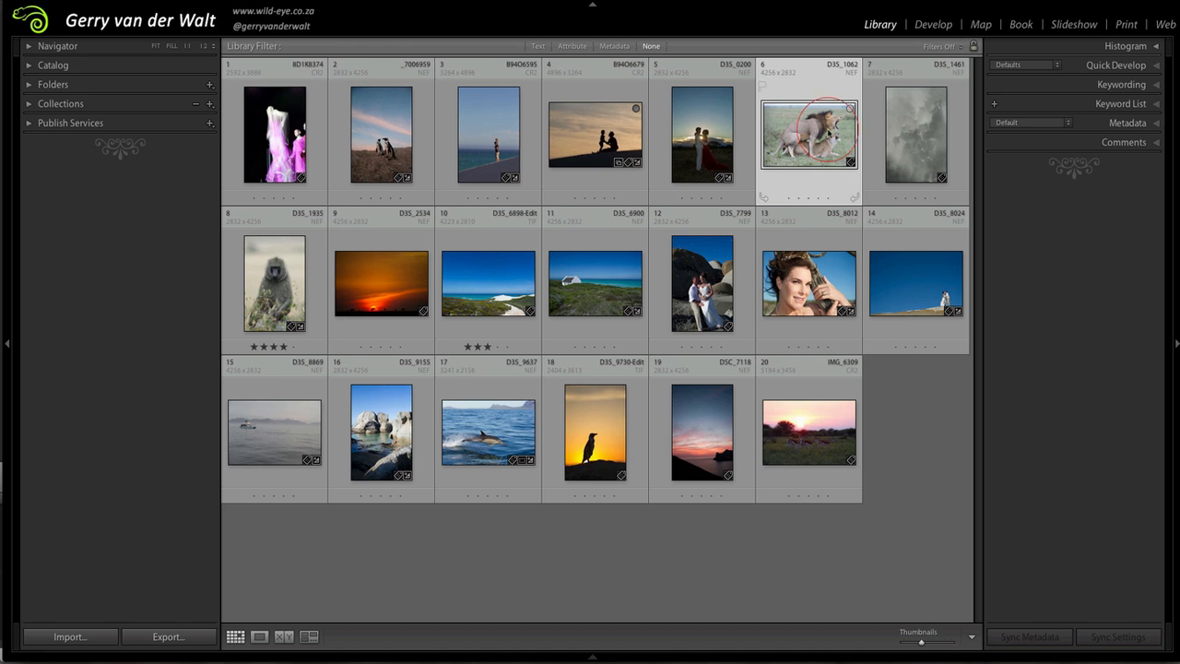
click(934, 25)
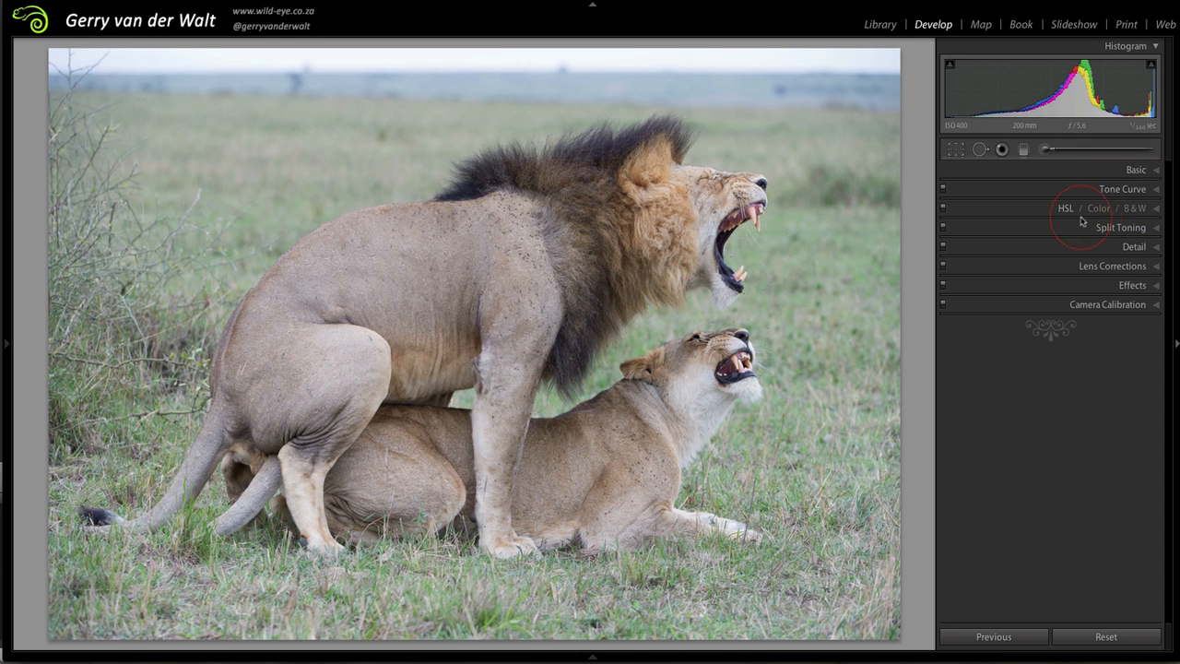
click(1156, 210)
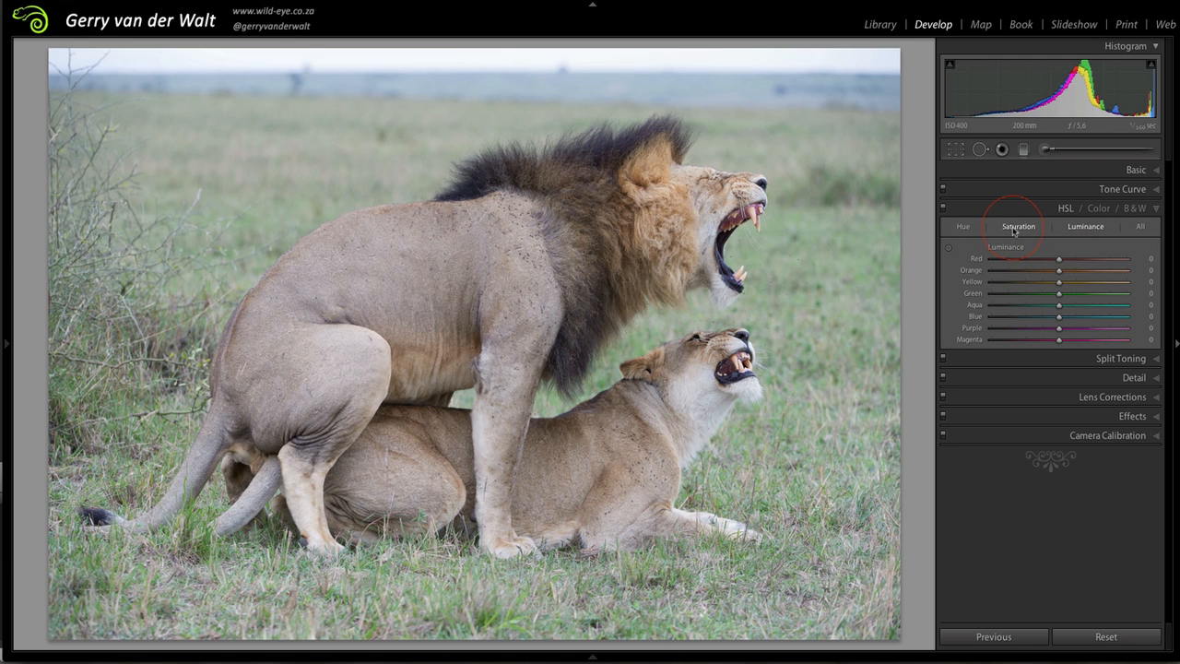
Examine the colour sliders offered for hue, saturation and luminance
click(1097, 230)
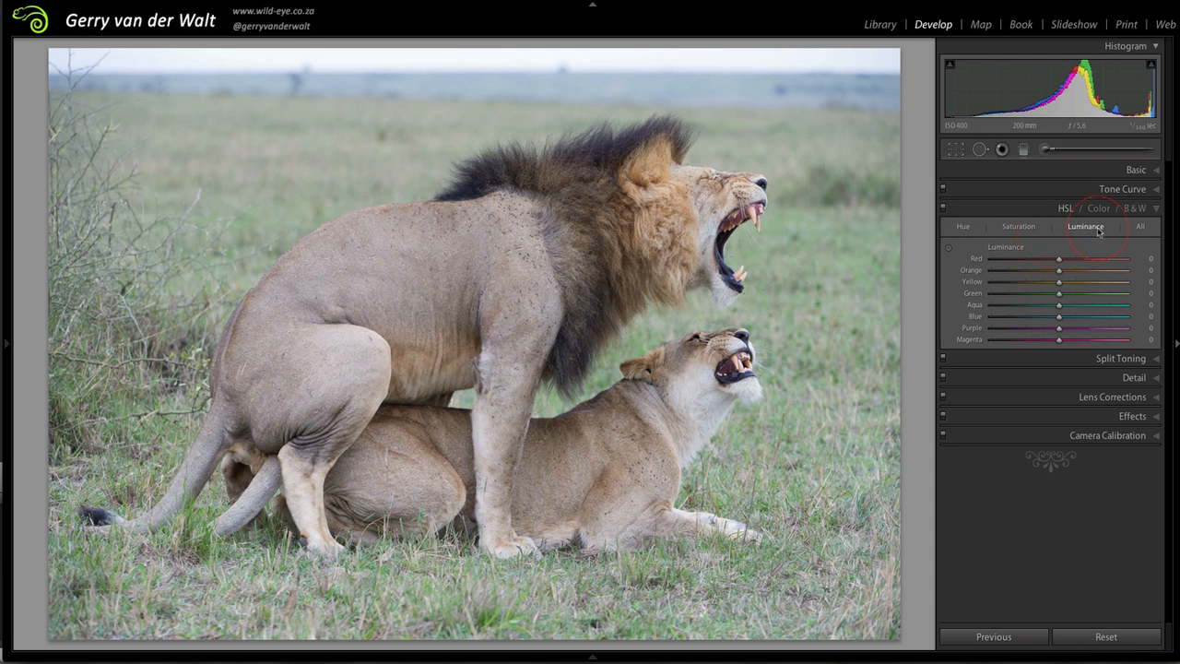
click(964, 230)
click(965, 231)
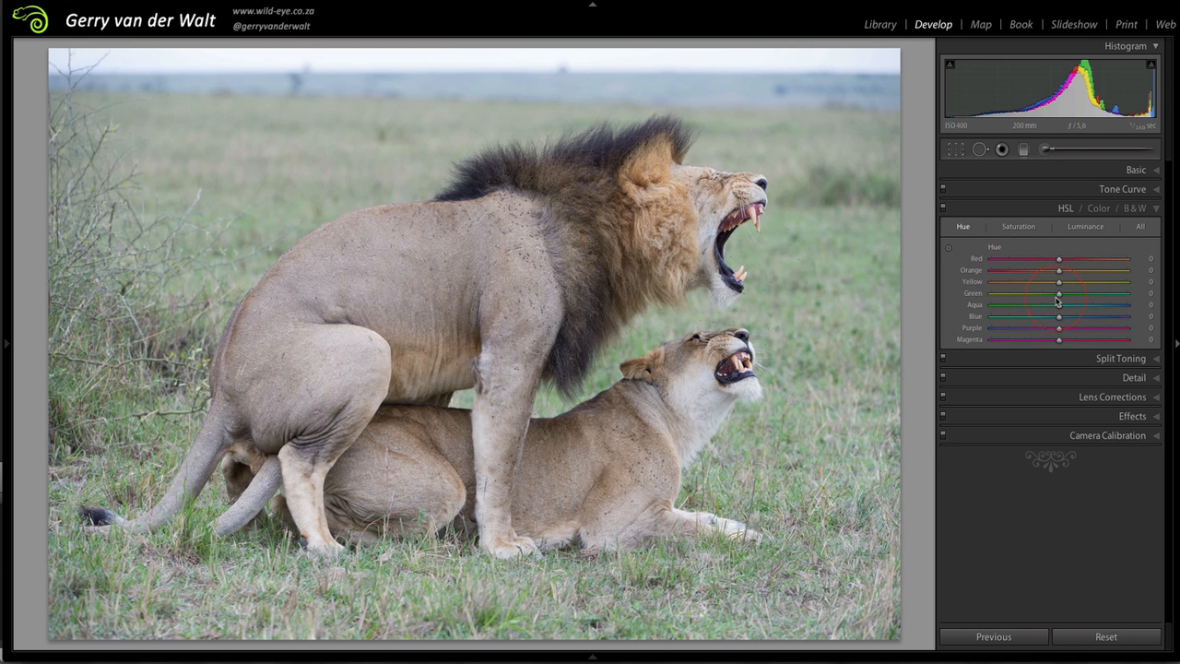
click(1060, 294)
click(1020, 227)
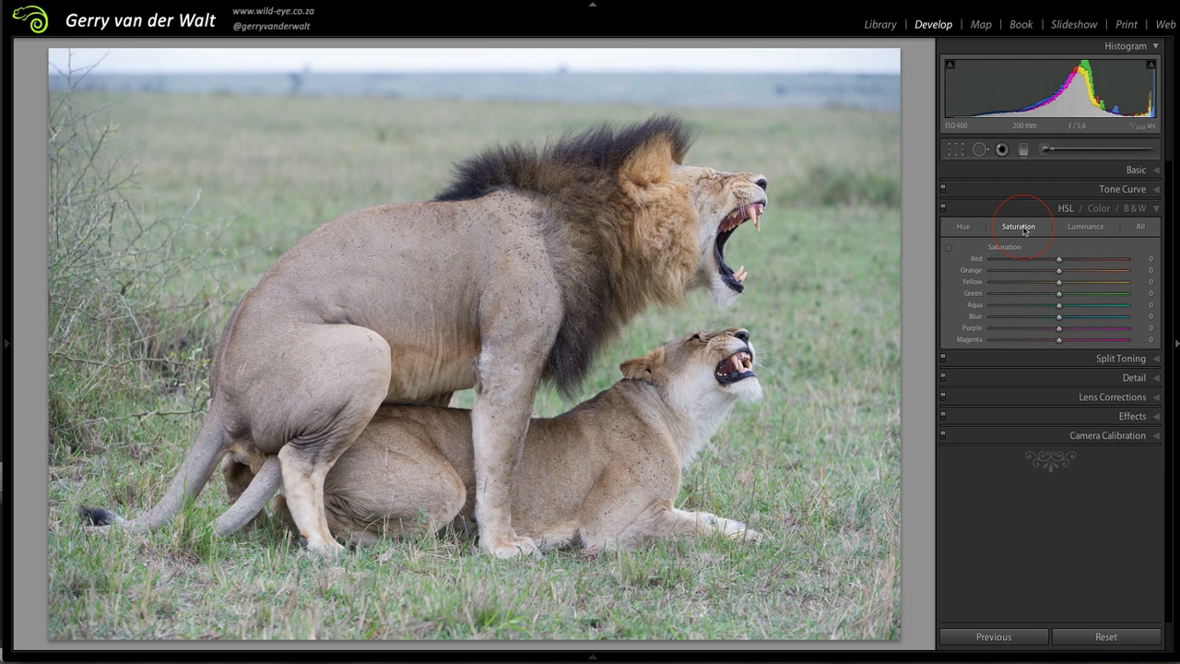
click(1087, 227)
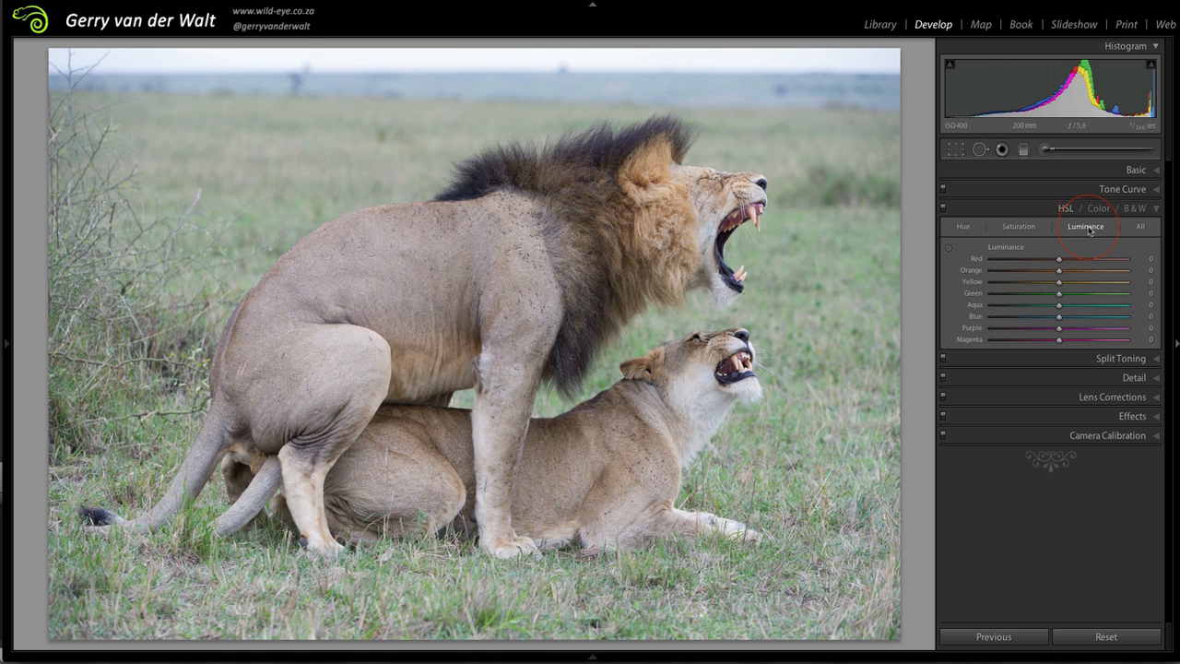
Try the Green saturation at -100 and +100, and bring it back to +1
click(1019, 226)
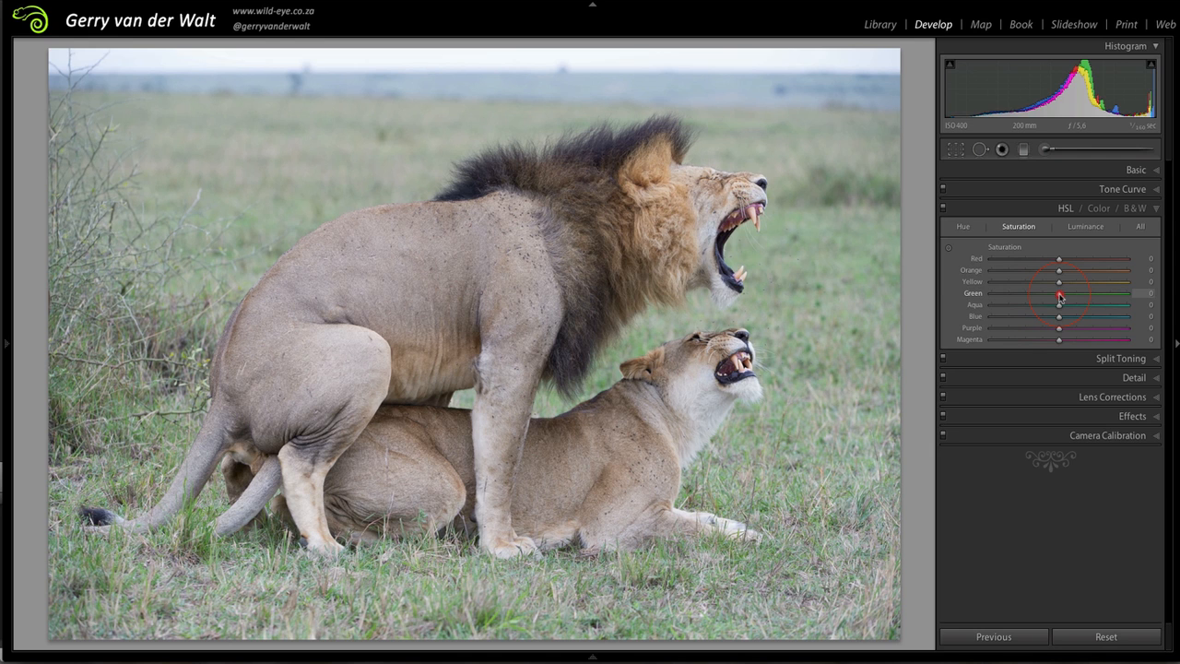
drag(1061, 296, 986, 297)
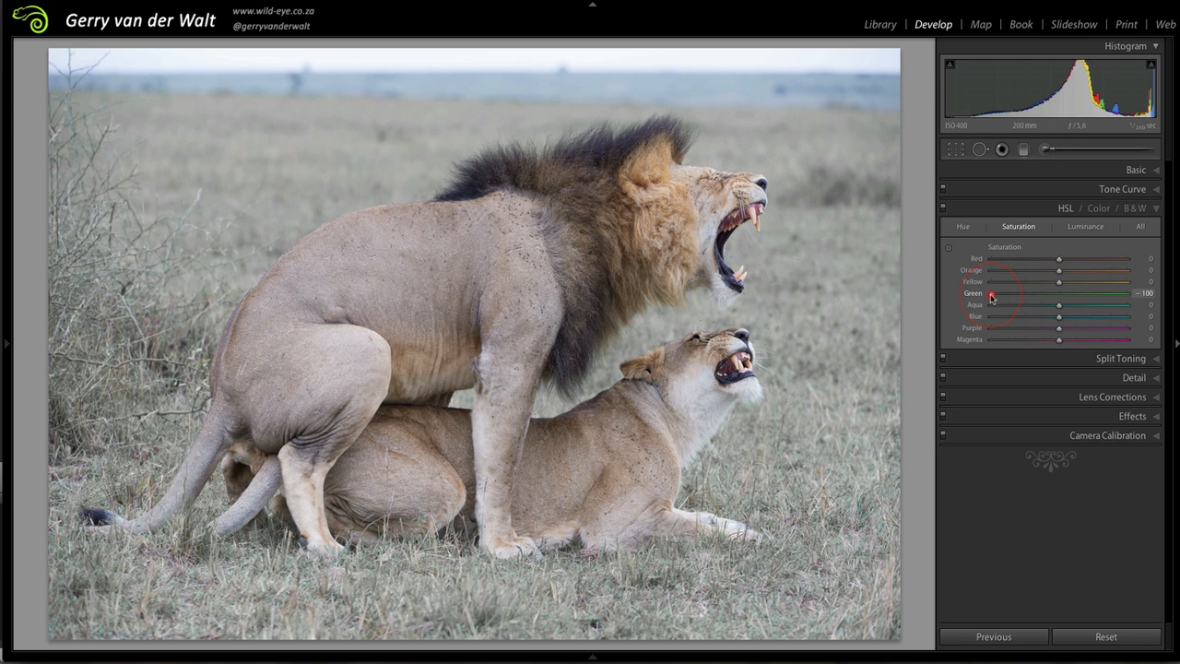
drag(991, 297, 1138, 298)
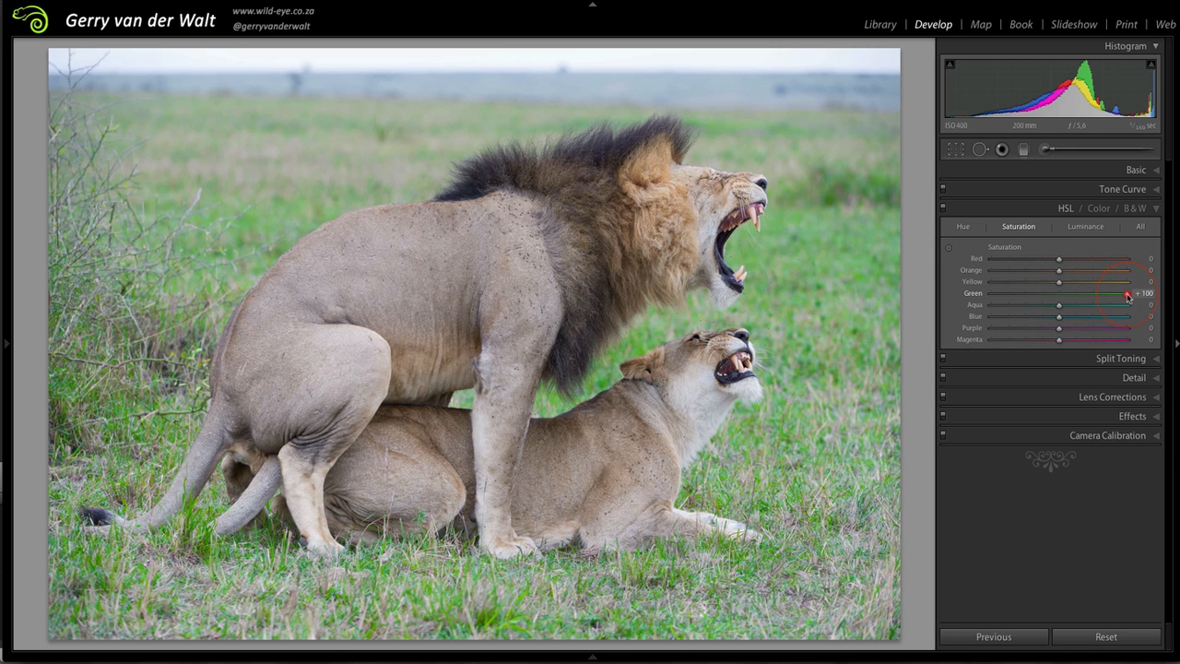
drag(1129, 295, 1060, 294)
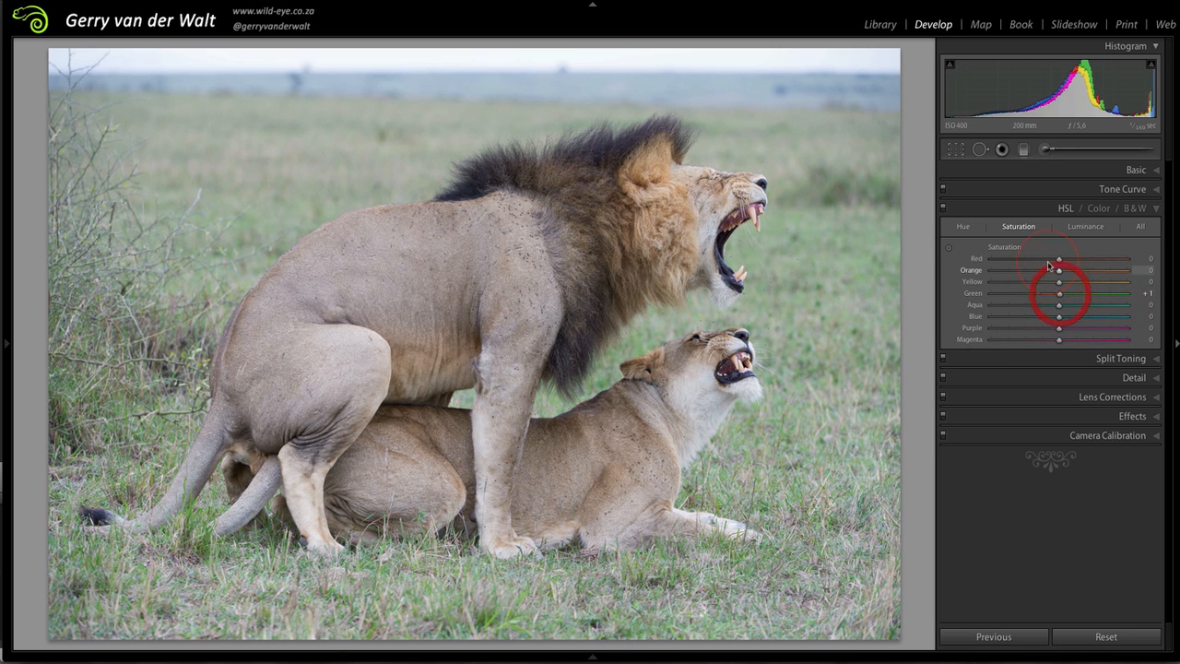
Try the Green hue at -100 and bring it back to -2
click(963, 227)
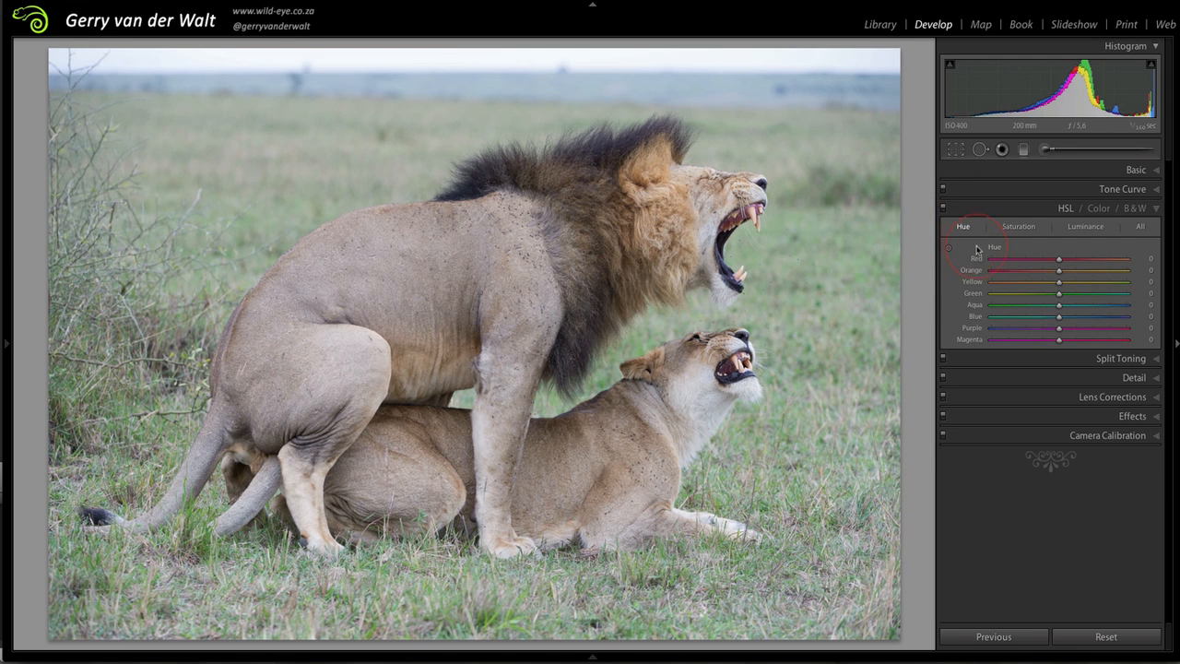
click(1059, 295)
drag(1060, 297, 985, 297)
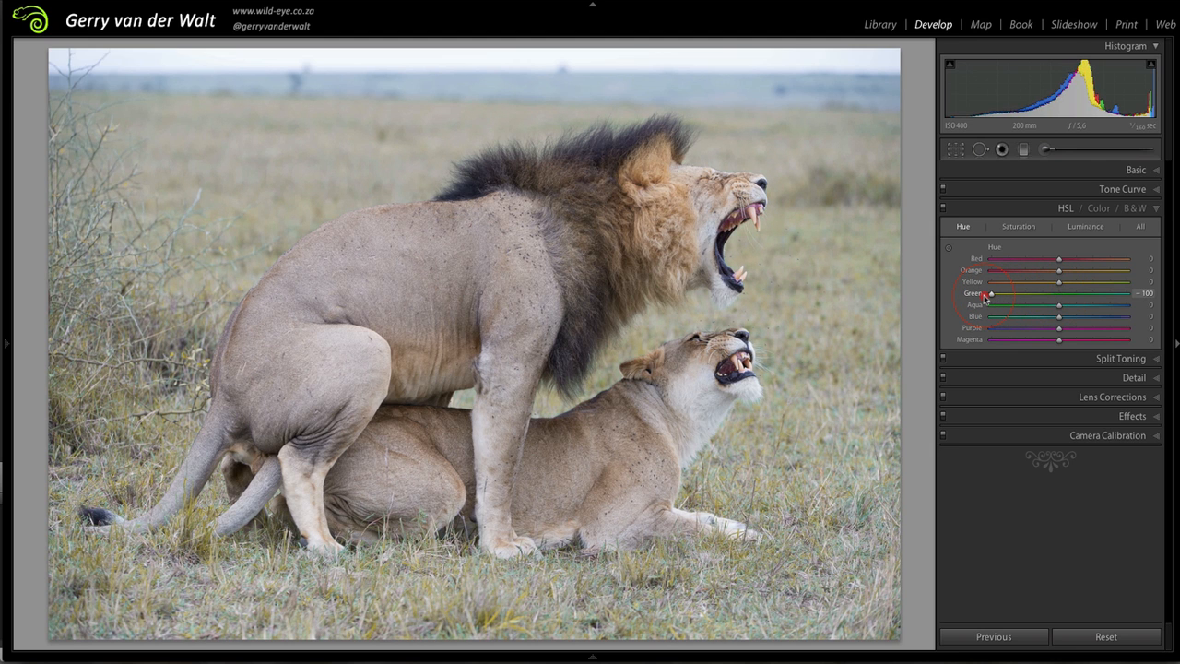
drag(985, 297, 1058, 300)
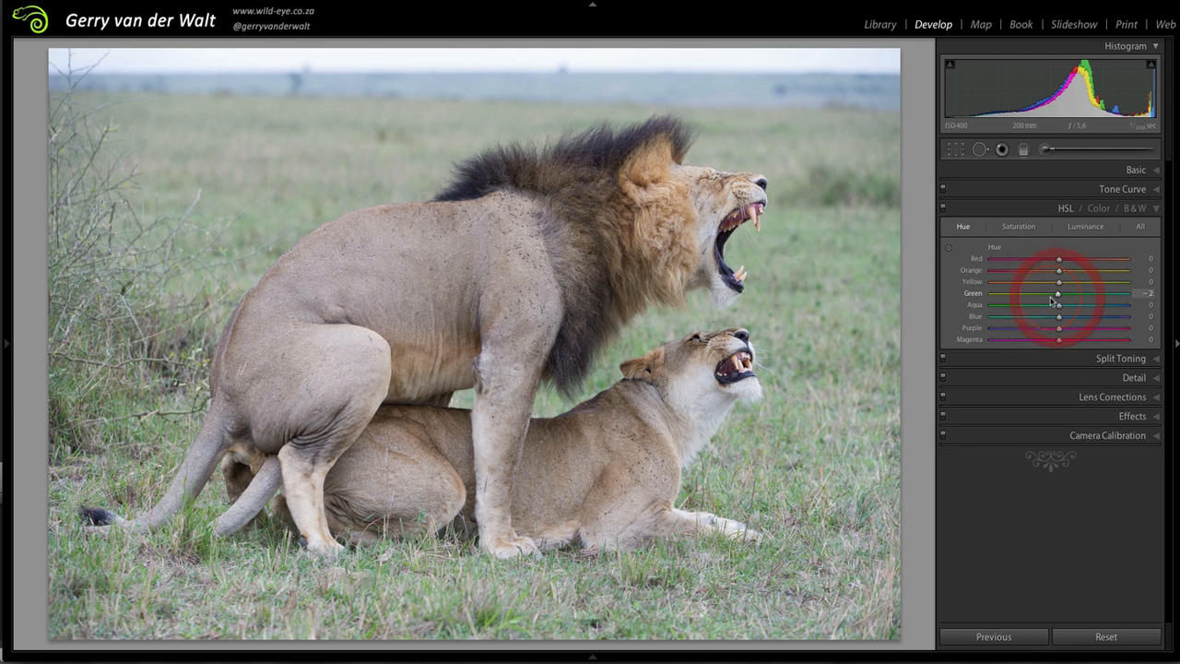
Compare the Green slider across the luminance, hue and saturation adjustments
click(1076, 227)
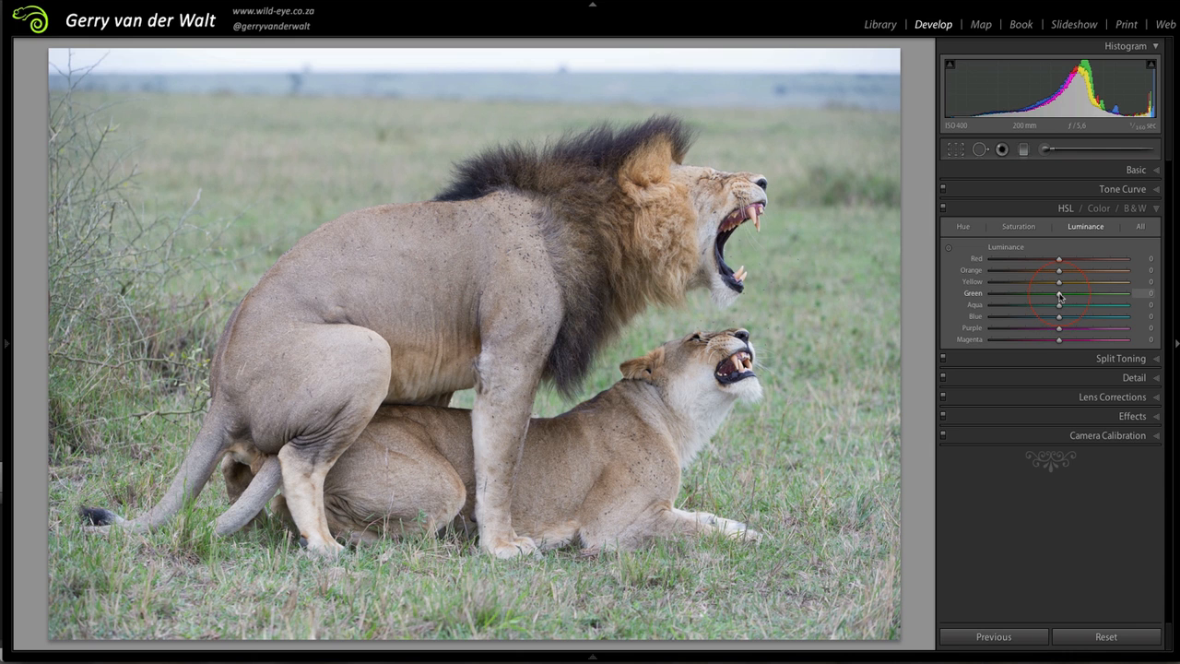
mouse_move(1060, 295)
mouse_down()
mouse_move(987, 298)
mouse_move(1136, 299)
mouse_move(985, 299)
mouse_move(1136, 300)
mouse_move(996, 301)
mouse_move(1059, 304)
mouse_up()
click(963, 226)
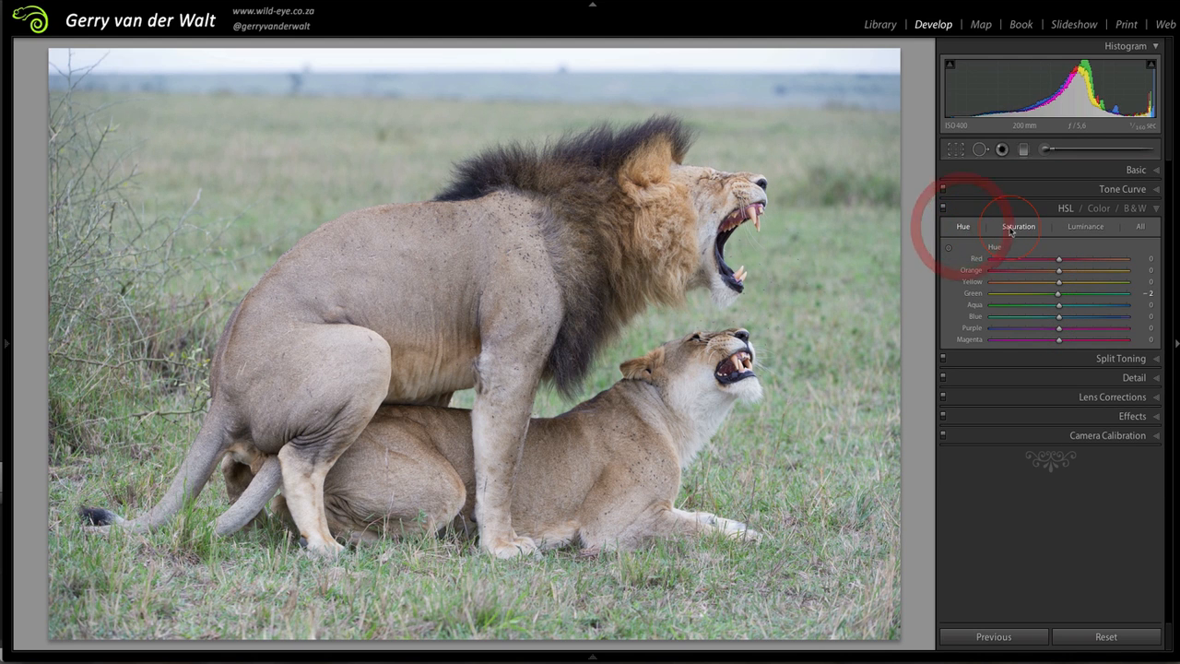
click(1019, 226)
click(1085, 225)
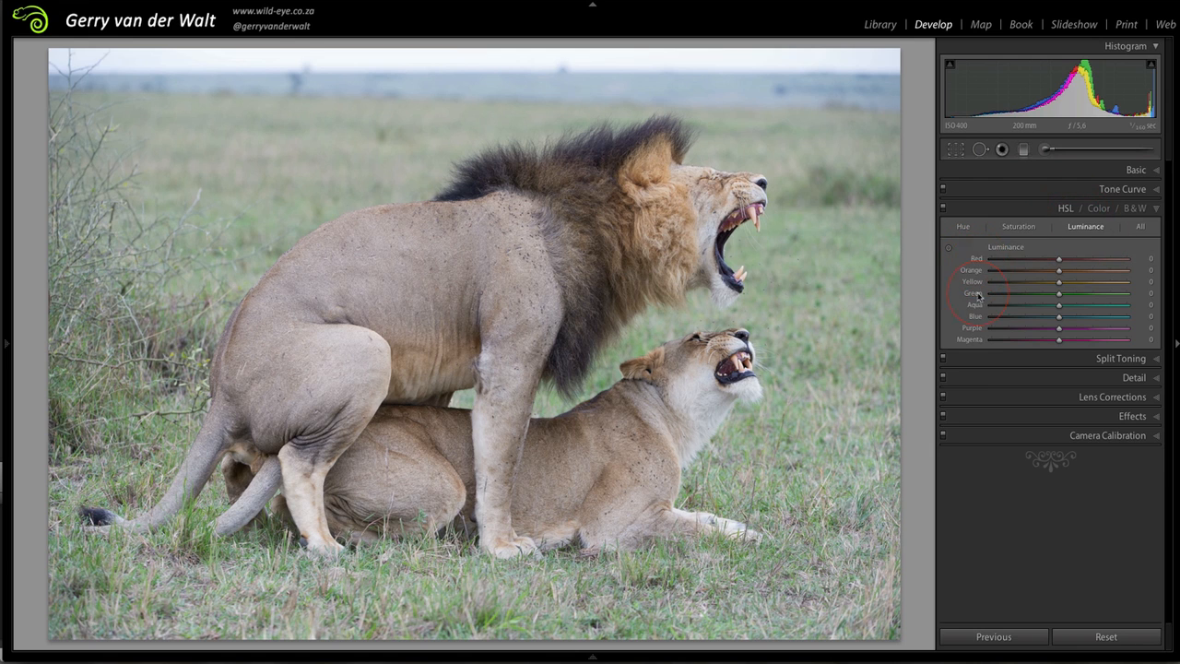
click(1018, 228)
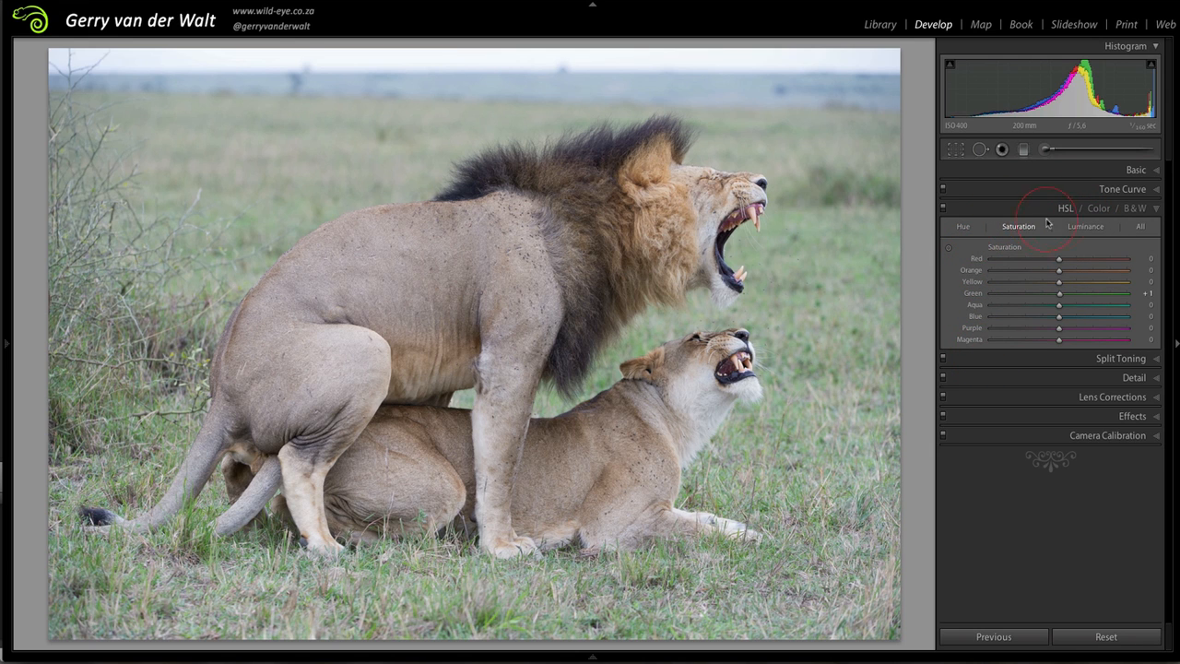
In the Color view, try green with saturation +100, hue -100 and luminance -100
click(1097, 208)
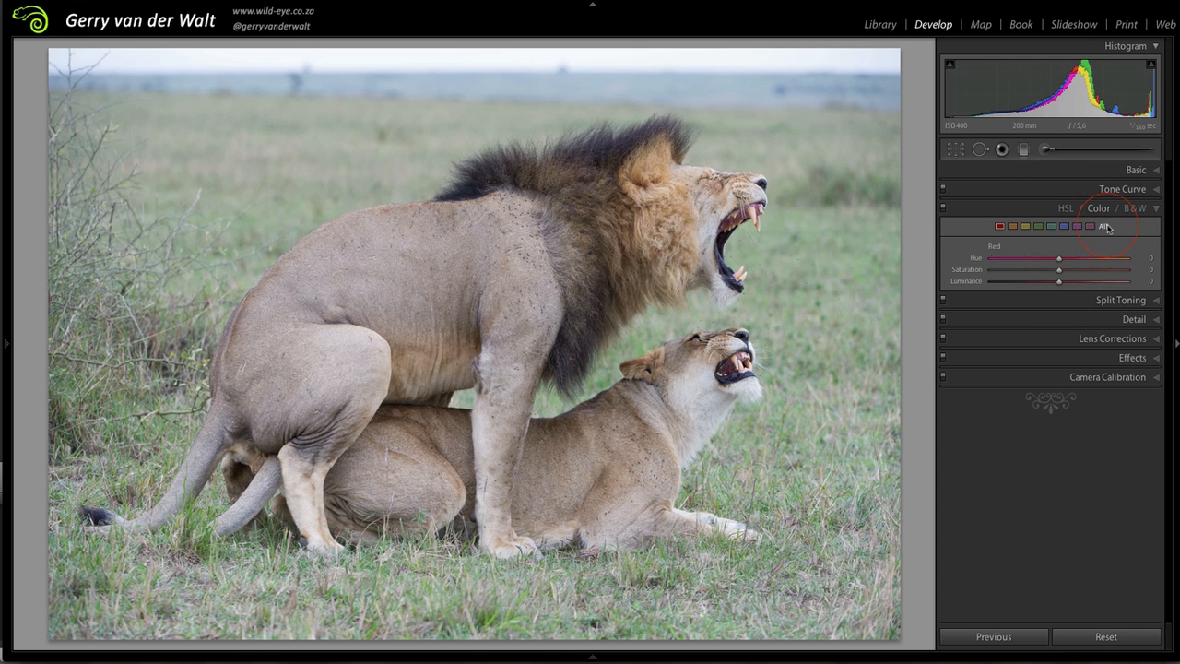
click(1039, 227)
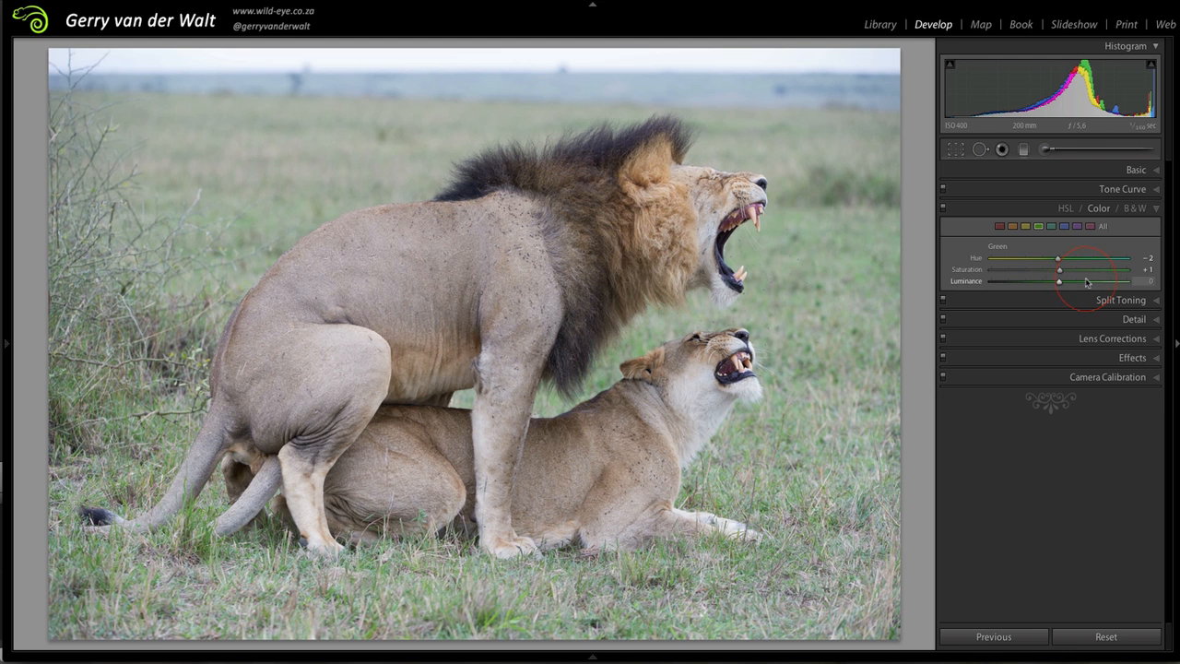
drag(1060, 272, 1135, 270)
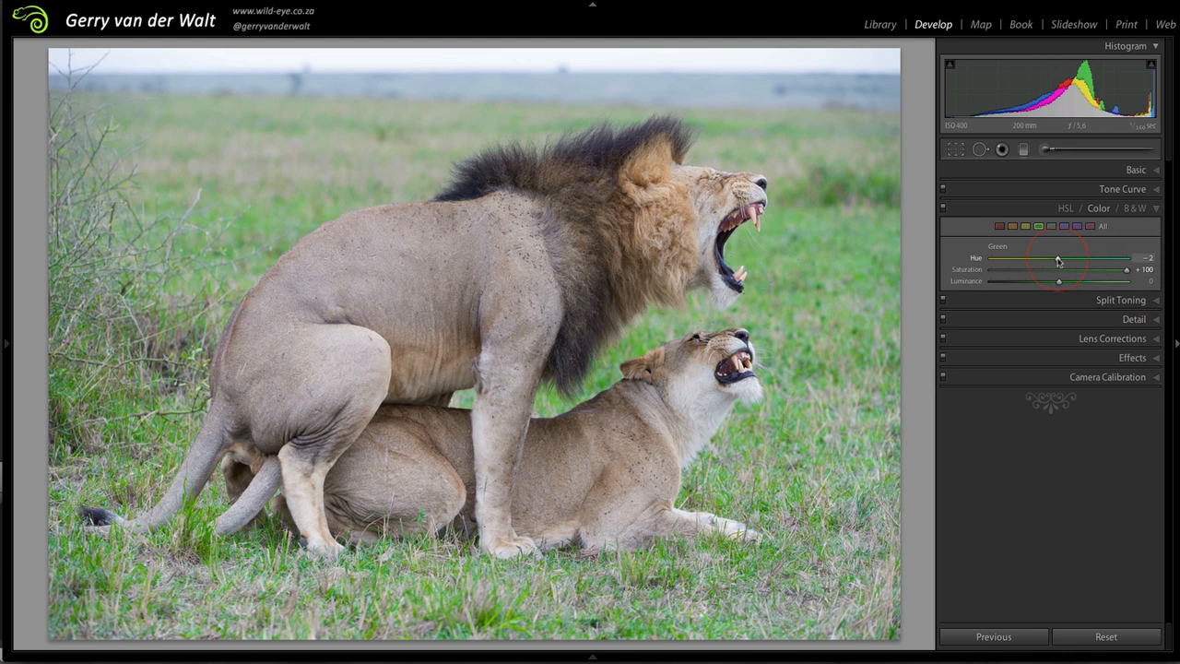
drag(1058, 259, 983, 261)
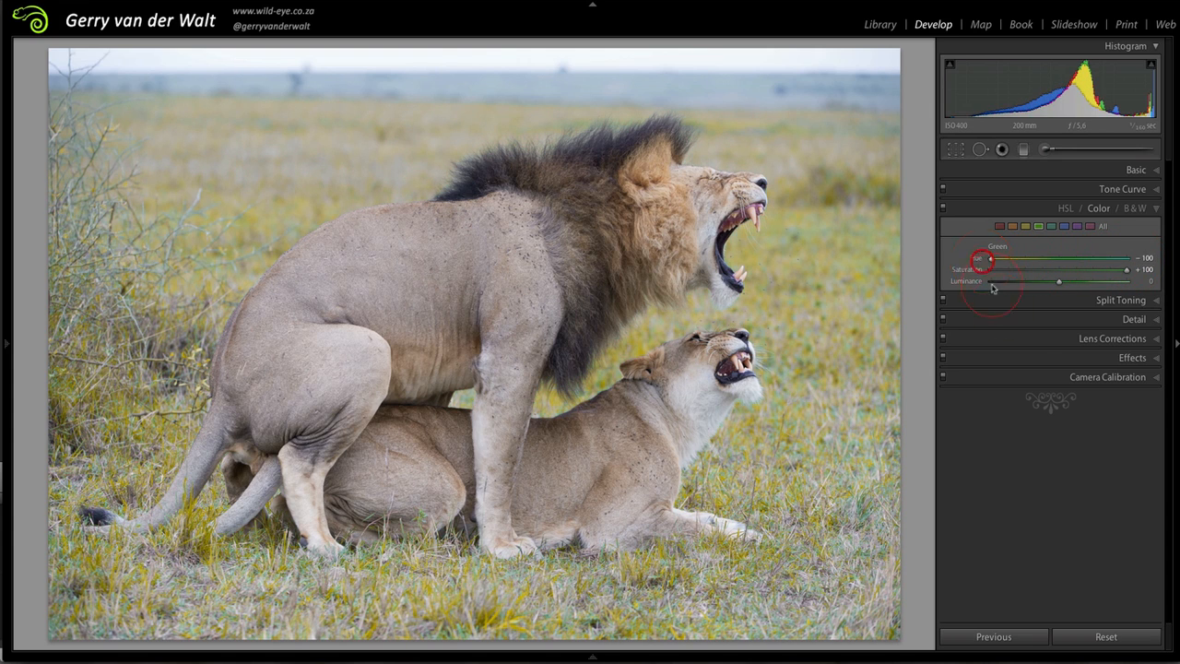
drag(1060, 281, 985, 288)
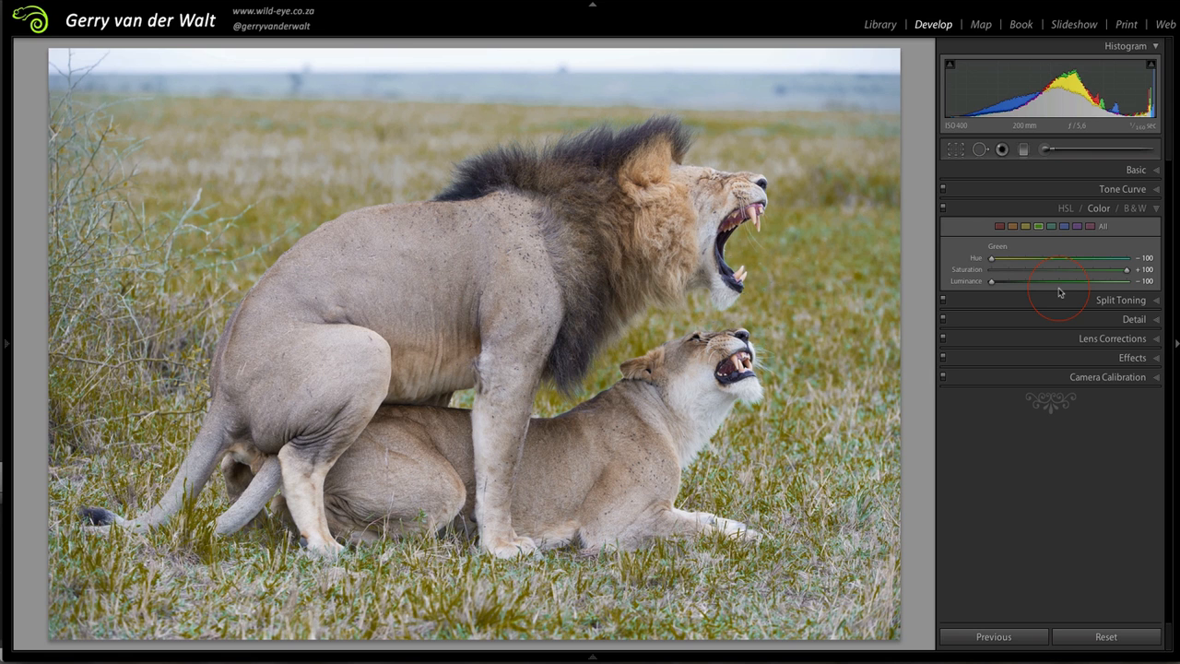
Set green's luminance to +2, its hue to 0 and its saturation to +3
drag(993, 282, 1060, 286)
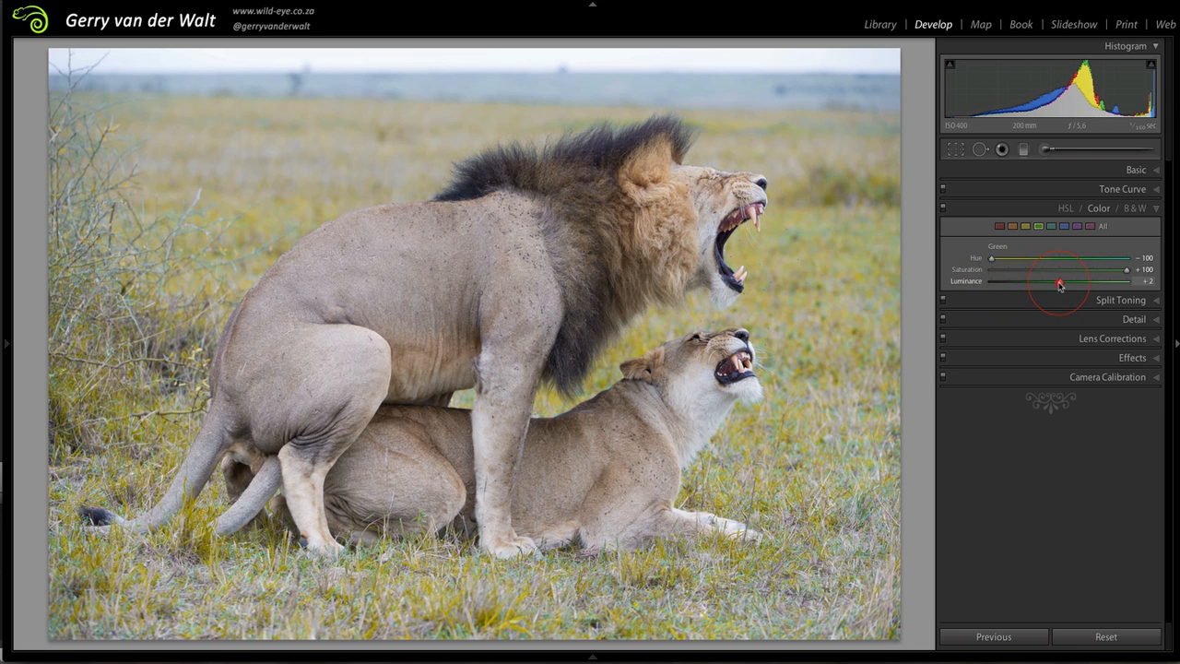
click(1060, 258)
click(1131, 270)
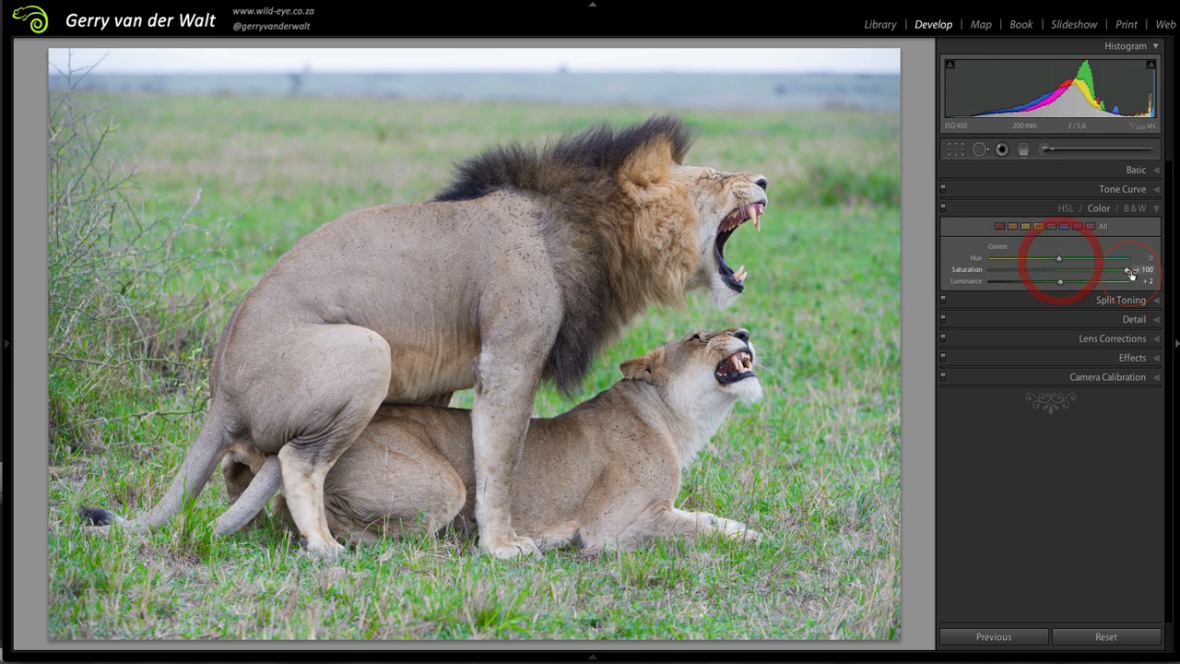
drag(1132, 272, 1061, 272)
click(1068, 210)
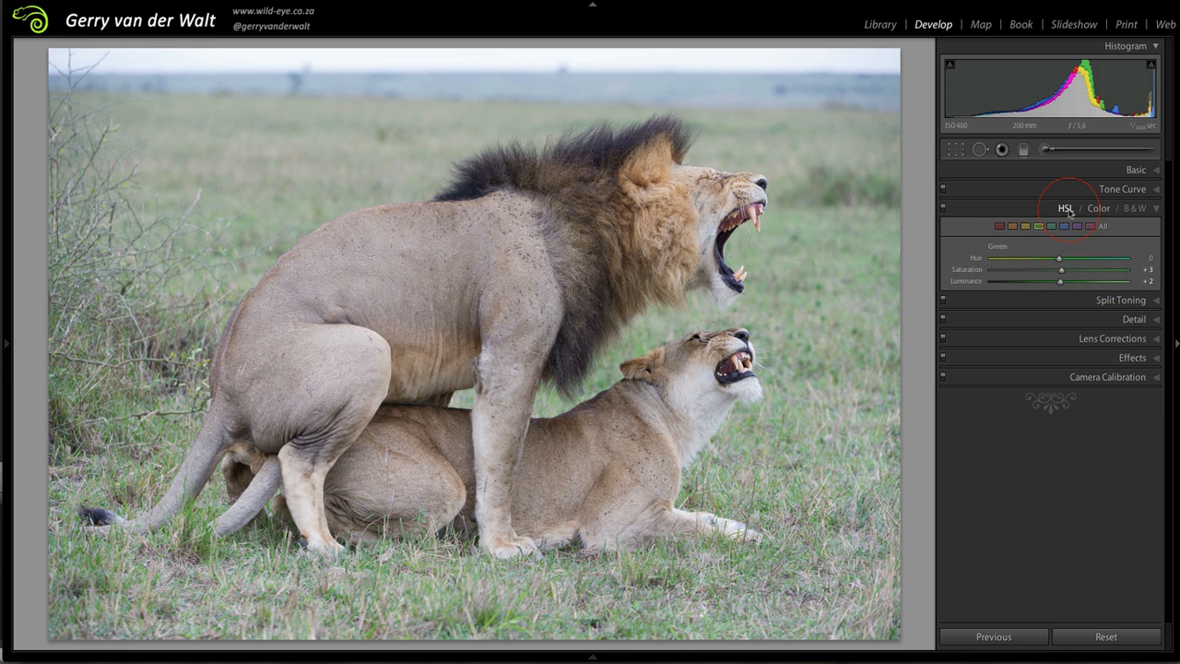
click(1086, 257)
Compare the lion photo's black-and-white conversion with its colour version, ending in colour
click(1135, 210)
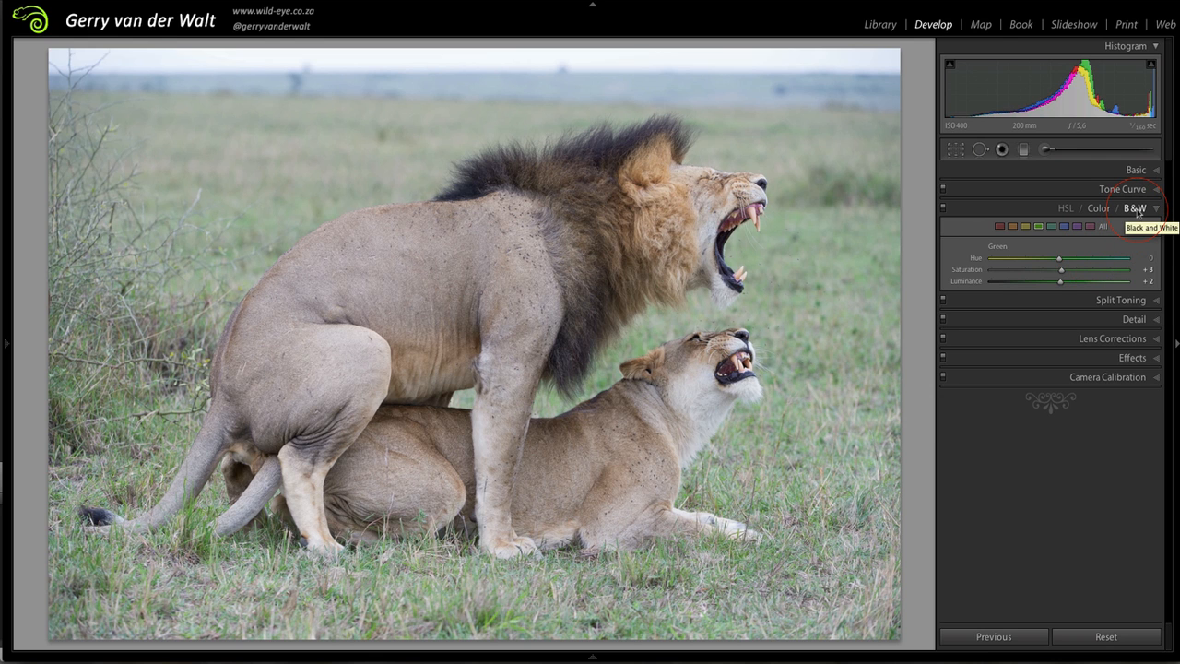
click(1138, 212)
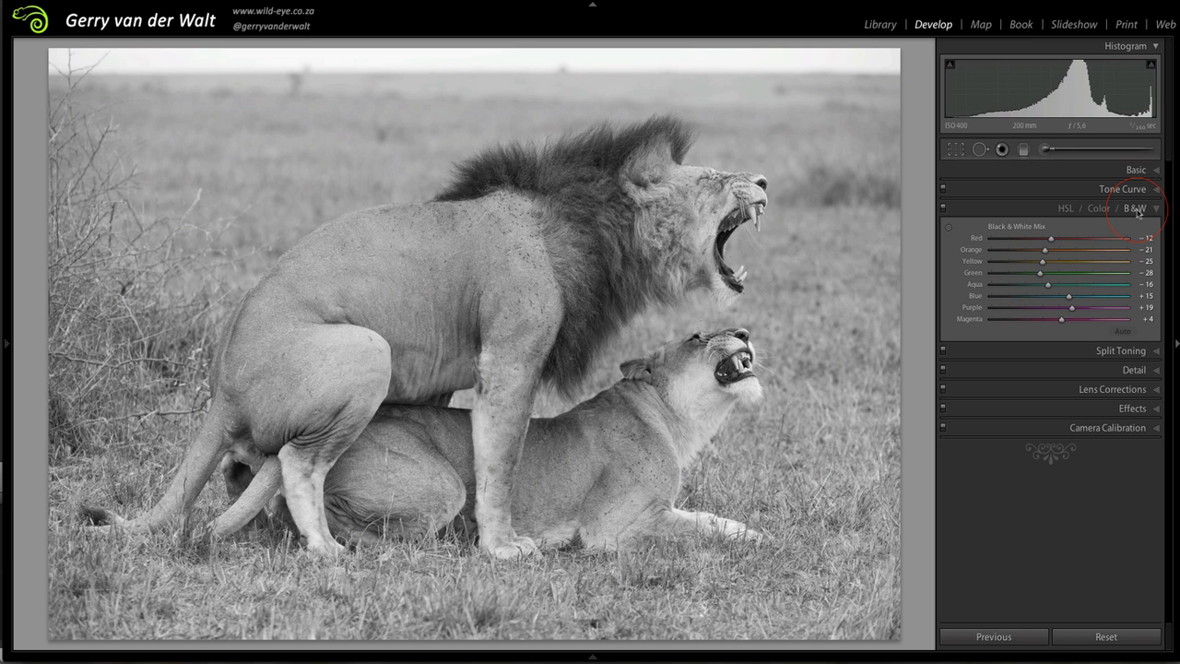
click(1096, 210)
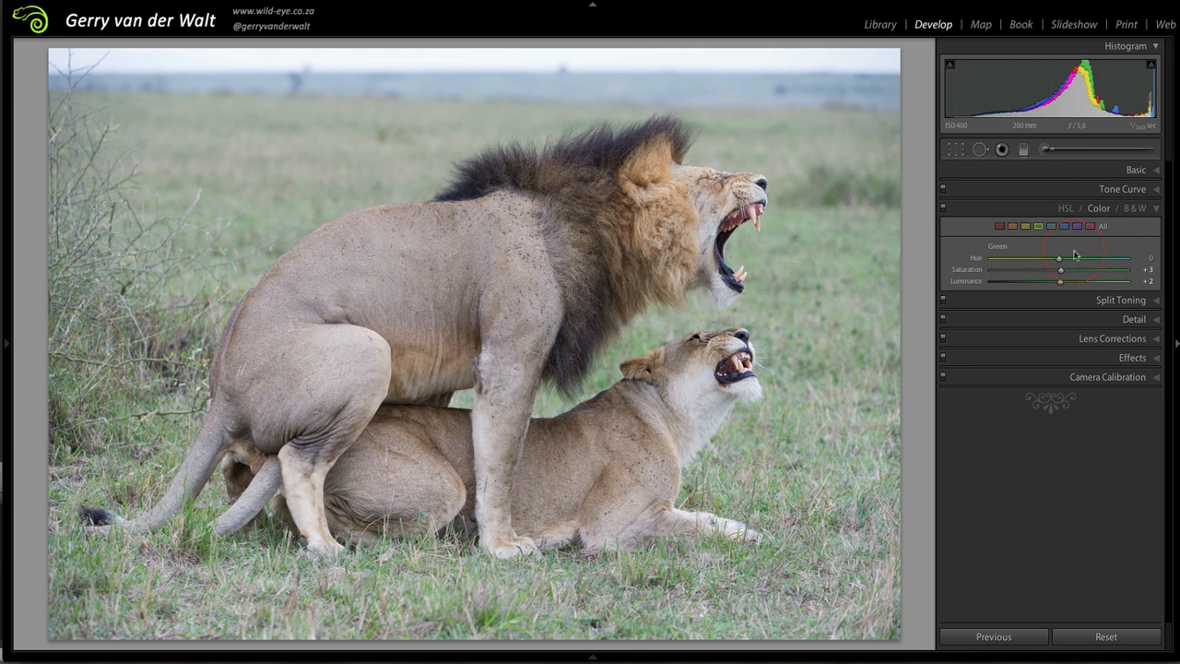
click(1138, 210)
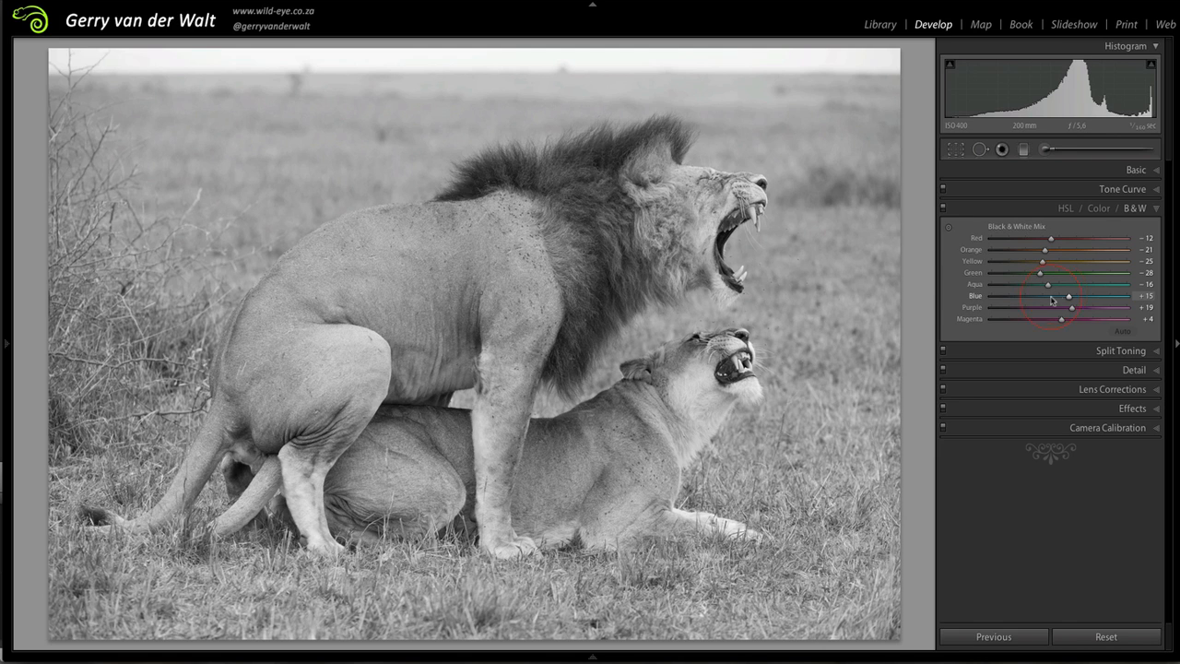
click(1099, 209)
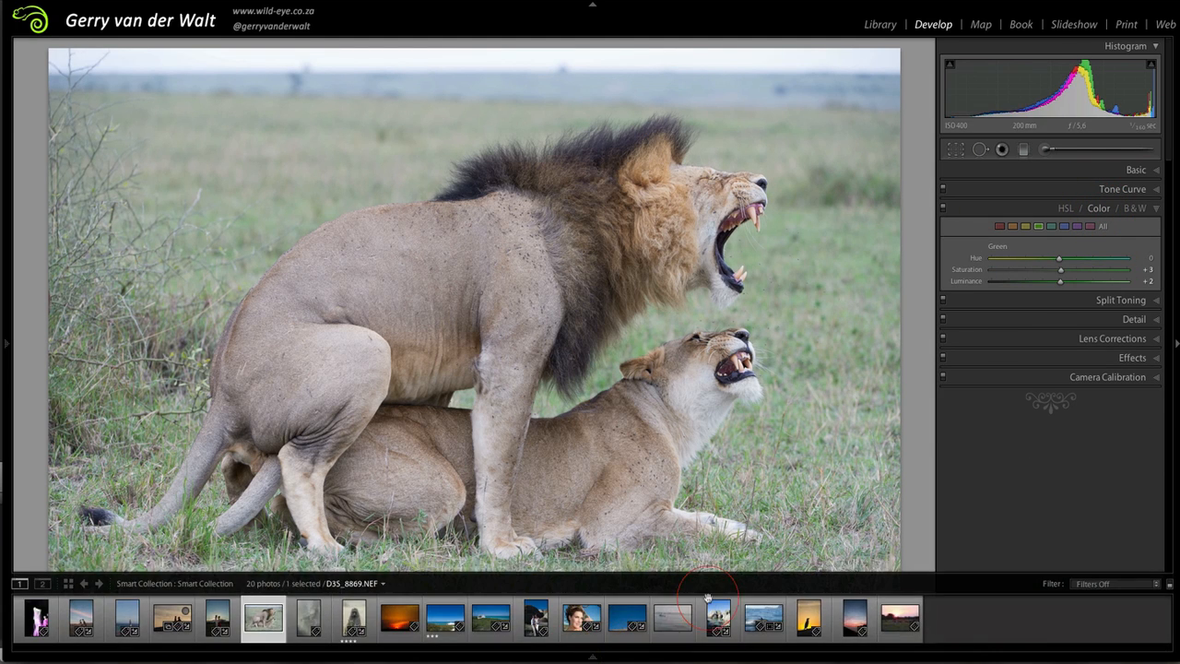
Convert the photo to black and white and set the mix's Orange to -77 and Green to -58
click(1134, 209)
click(1042, 273)
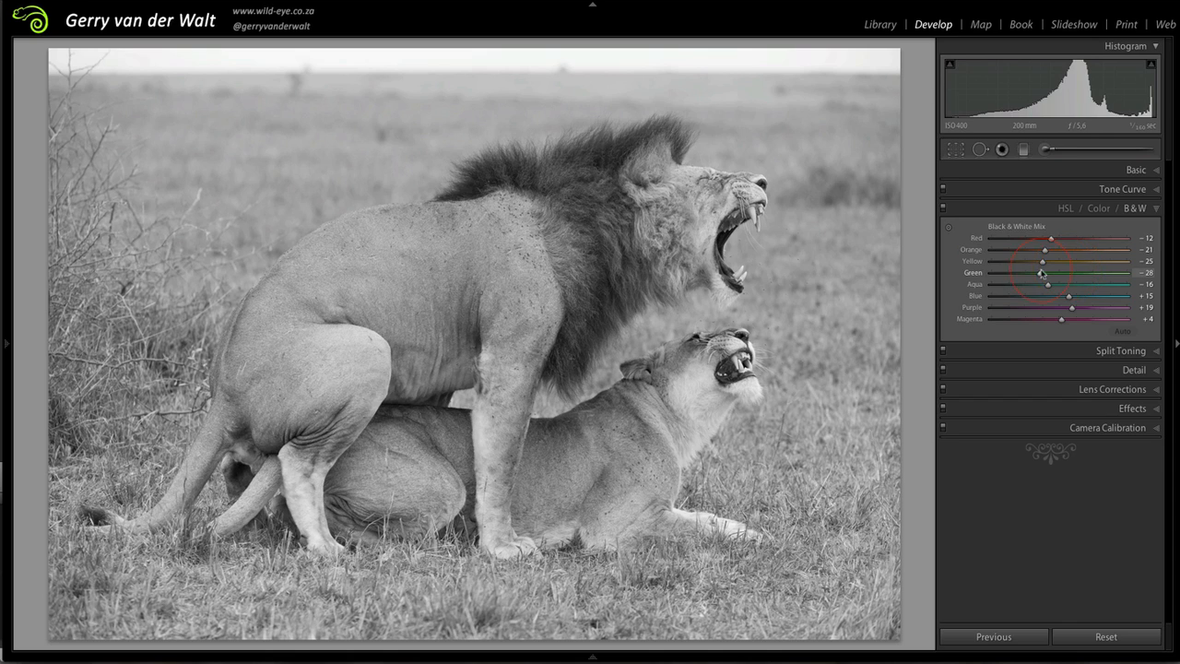
mouse_move(1041, 275)
mouse_down()
mouse_move(1068, 274)
mouse_move(998, 281)
mouse_move(1090, 281)
mouse_move(1008, 276)
mouse_move(1016, 286)
mouse_move(1057, 253)
mouse_move(1102, 254)
mouse_move(1045, 256)
mouse_move(1102, 255)
mouse_move(1008, 261)
mouse_move(1021, 277)
mouse_up()
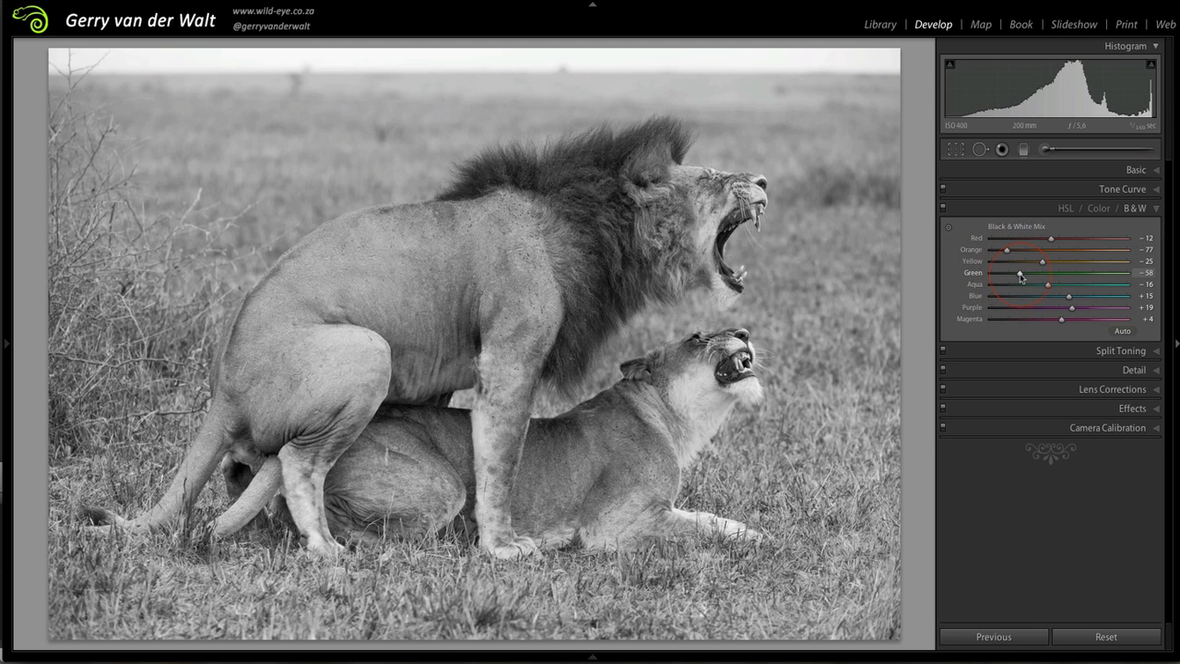